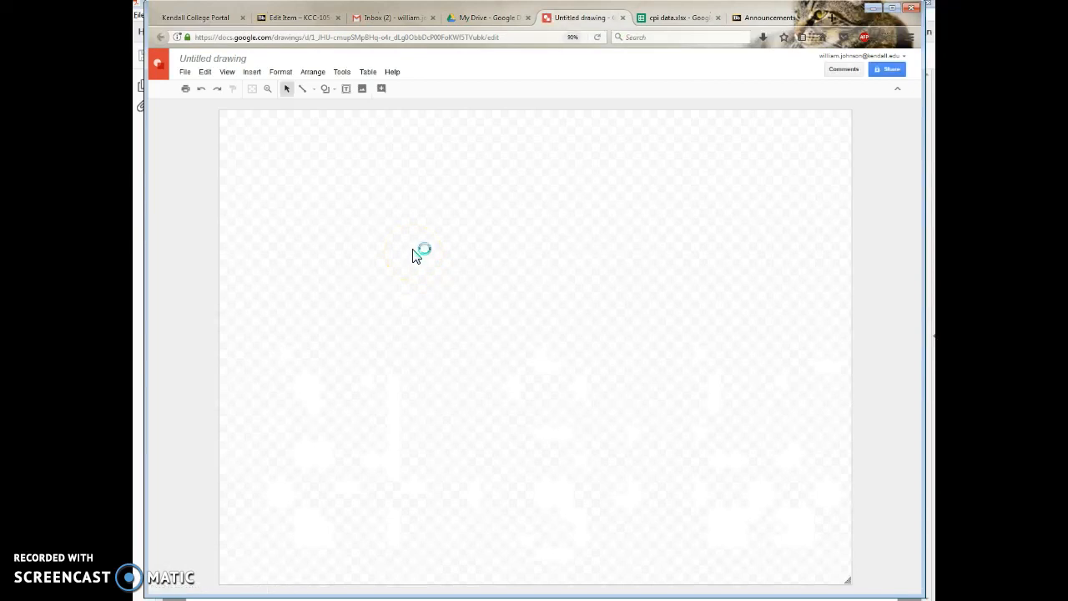
Step: Add a wide text box across the top of the blank drawing containing "THIS IS MY TITLE!!!"
click(438, 233)
click(348, 90)
drag(227, 117, 842, 299)
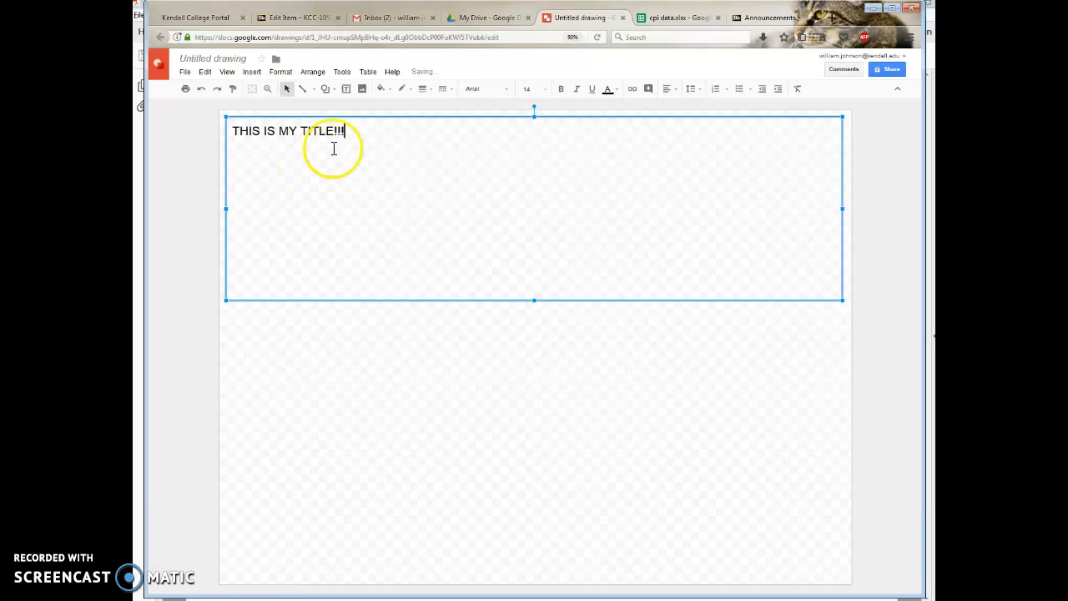
Step: Set the font size of the whole title text to 72
click(542, 89)
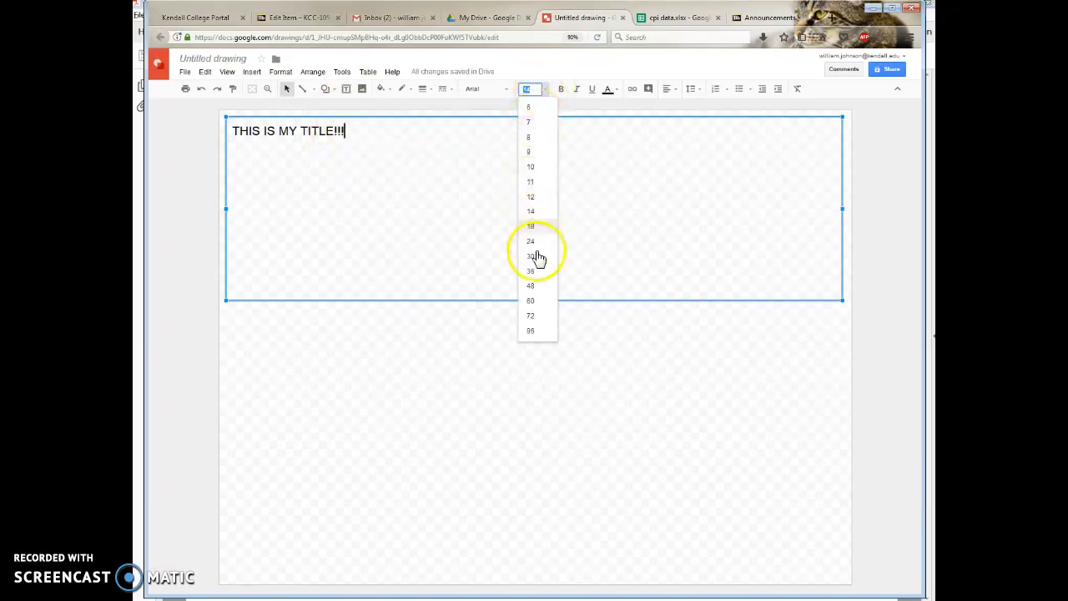
click(531, 316)
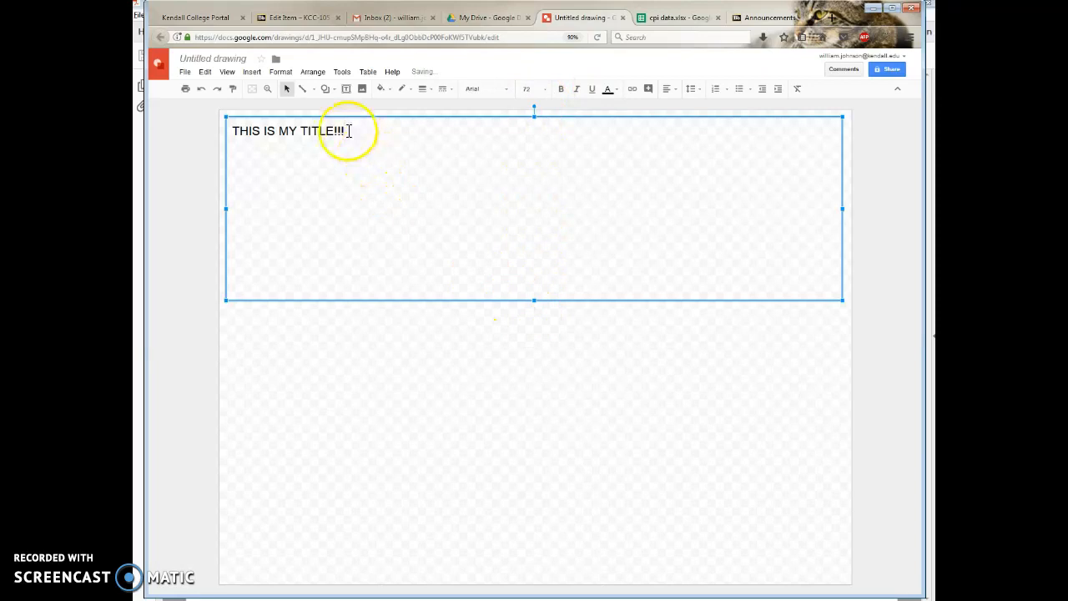
drag(349, 131, 231, 133)
click(538, 90)
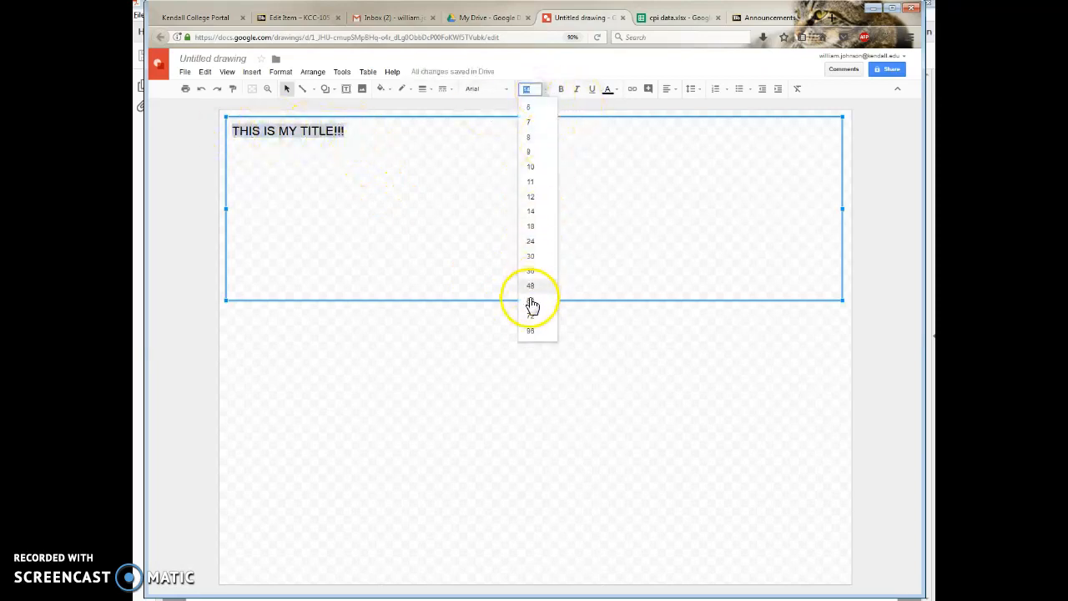
click(531, 315)
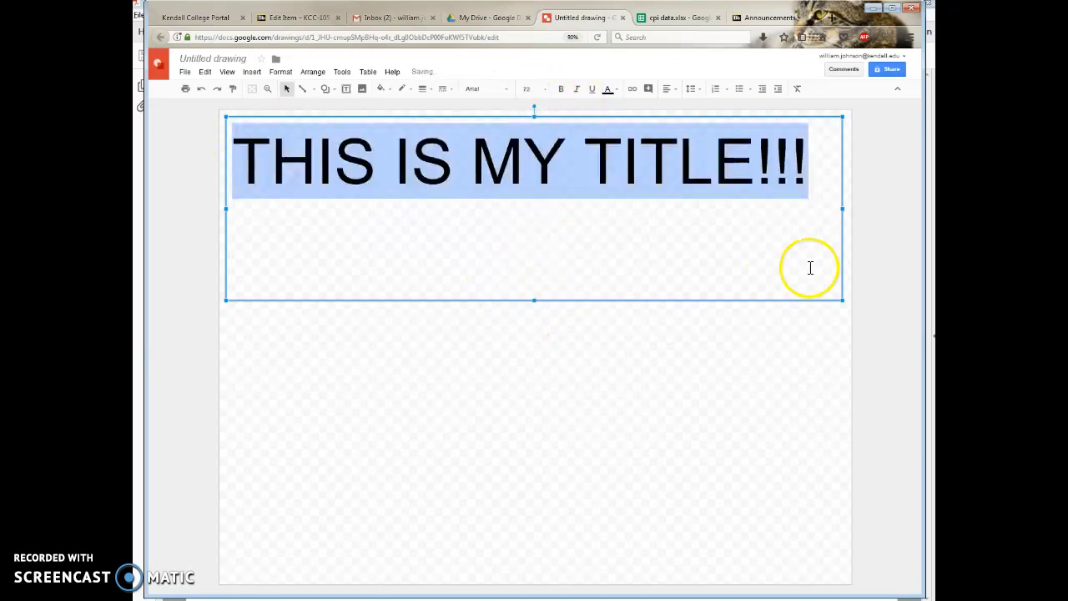
Step: Reshape the title box to about half the page width with all three text lines inside, and move it to the page's upper right
drag(842, 210, 532, 209)
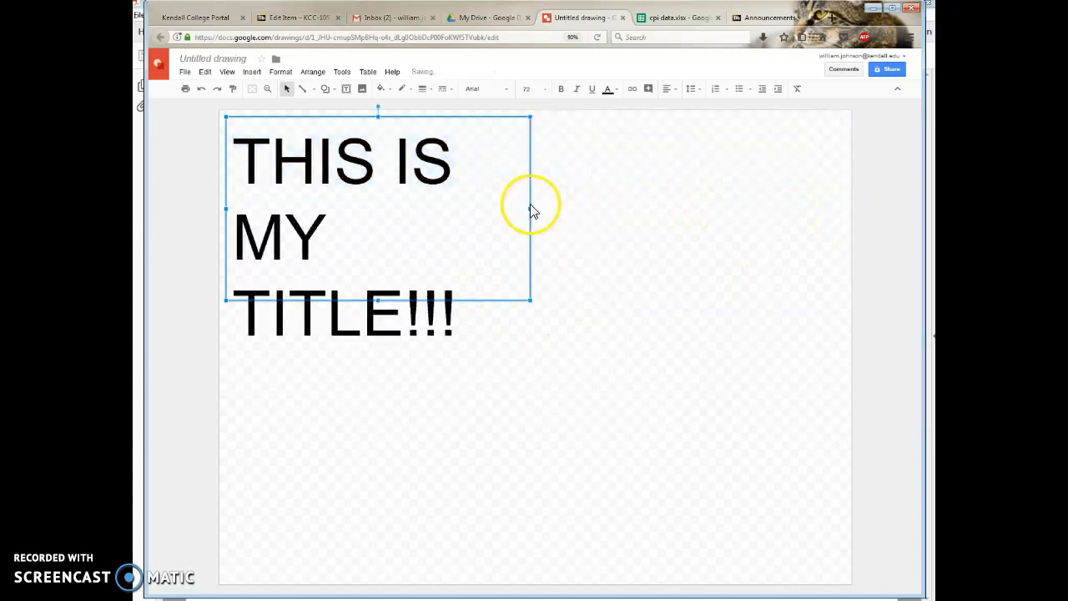
drag(378, 302, 390, 368)
drag(412, 120, 725, 112)
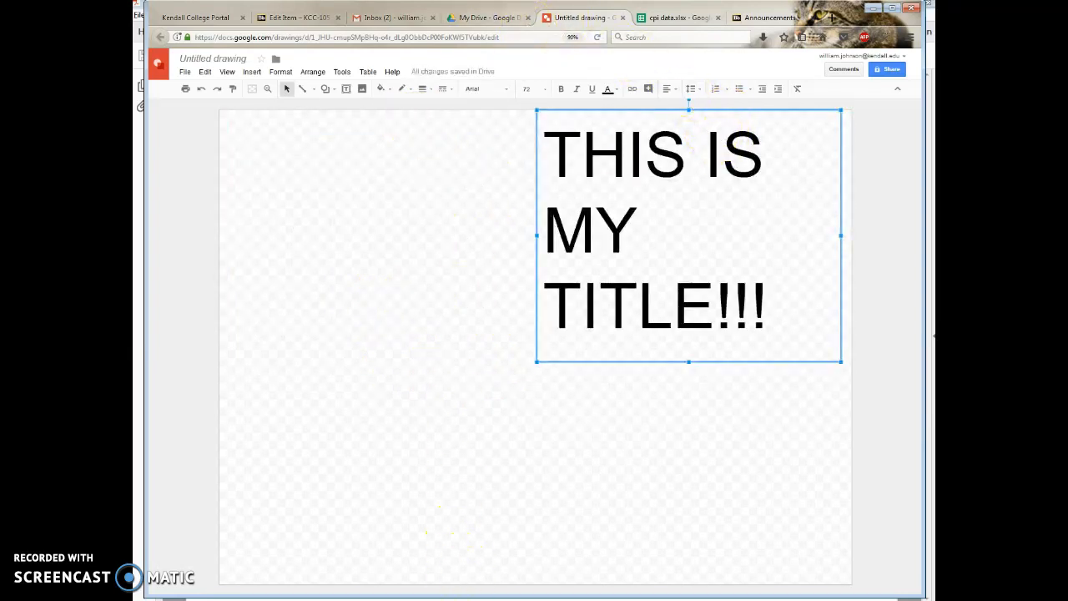
Step: Look over the layout of the sample ice cream graphic PDF in Adobe Acrobat Reader and return to the drawing in Firefox
click(680, 592)
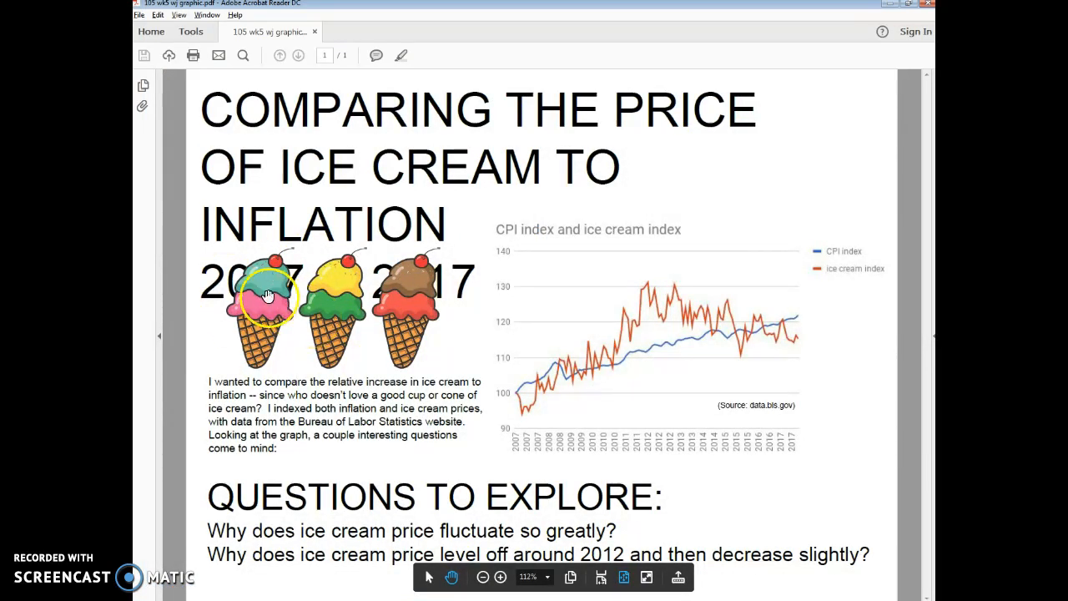
key(alt+Tab)
key(alt+Tab)
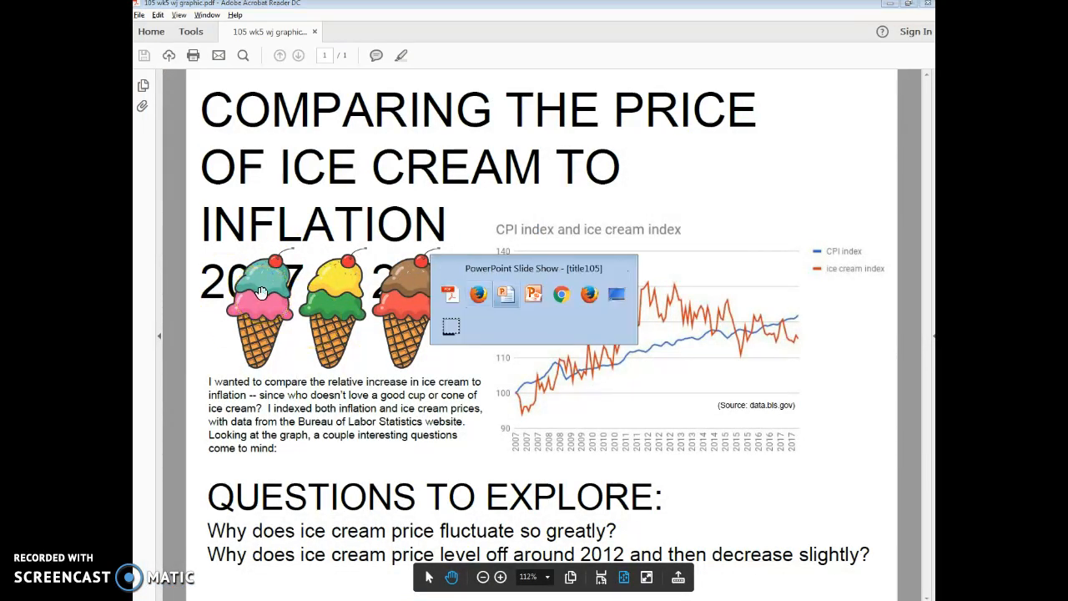
key(alt+shift+Tab)
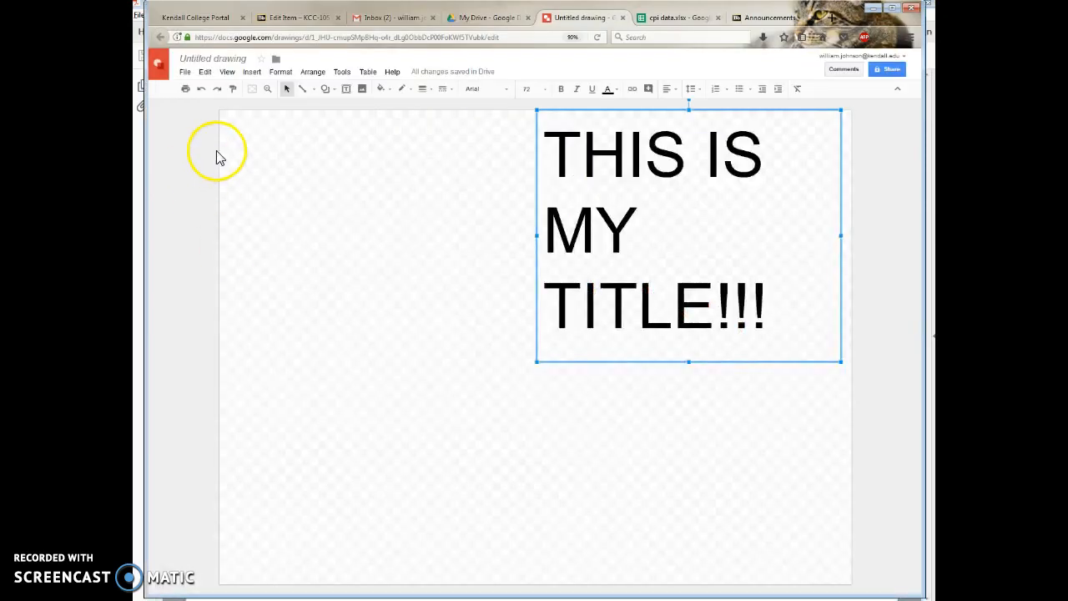
Step: Search Google for "bread" images, insert the photo of assorted breads in baskets, and place it in the page's upper left
click(362, 90)
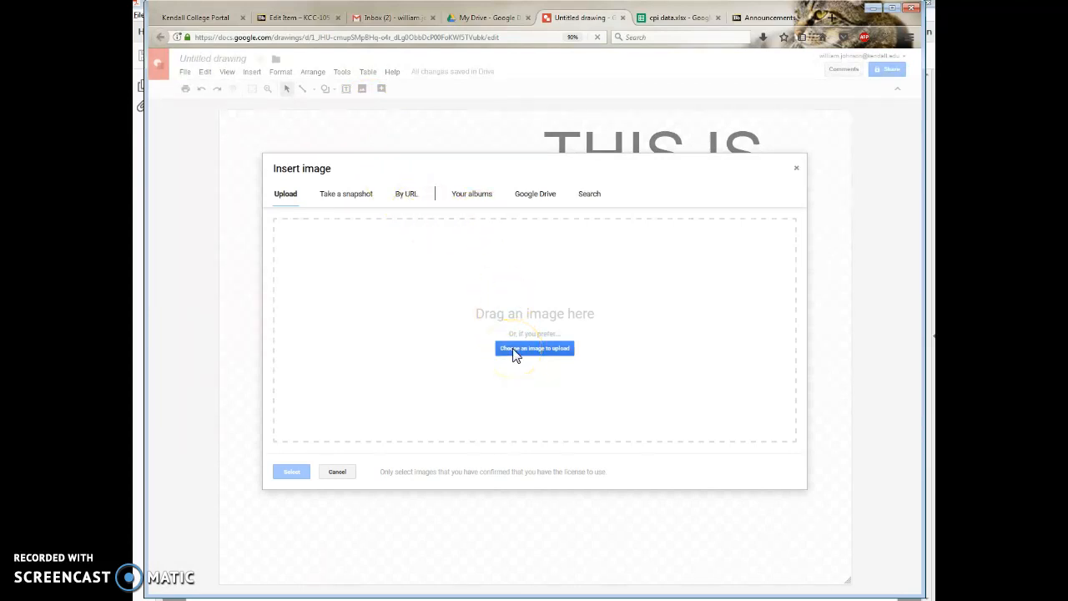
click(587, 201)
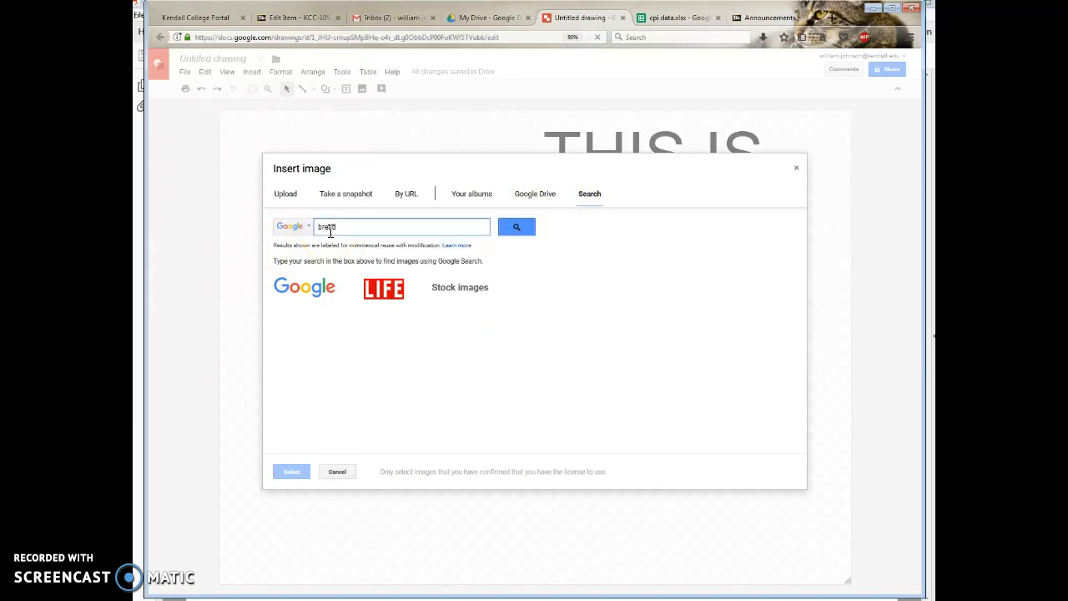
click(516, 227)
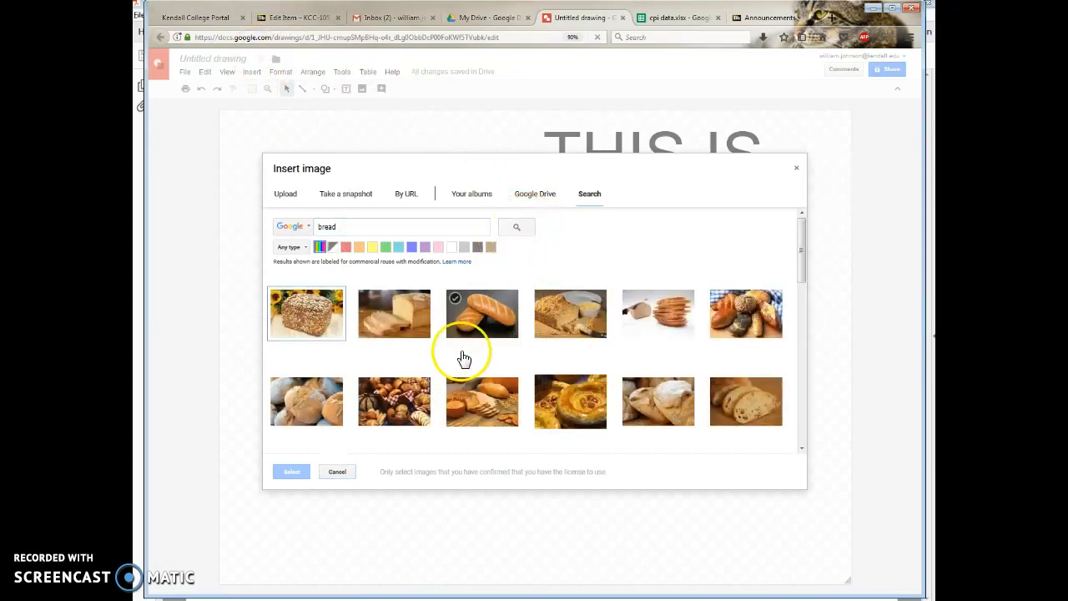
click(399, 416)
click(290, 474)
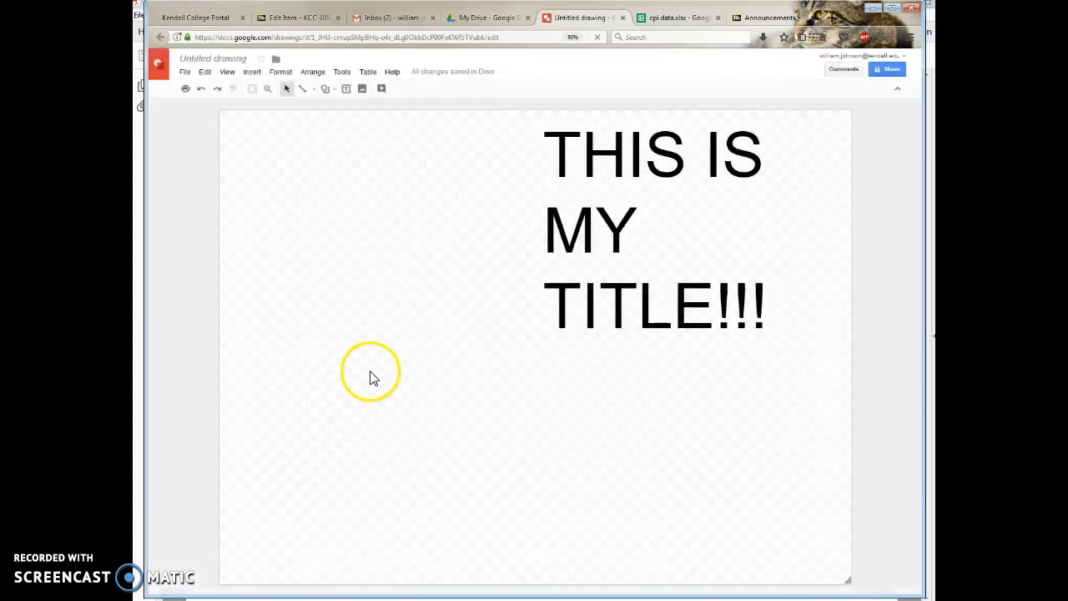
drag(326, 370, 326, 120)
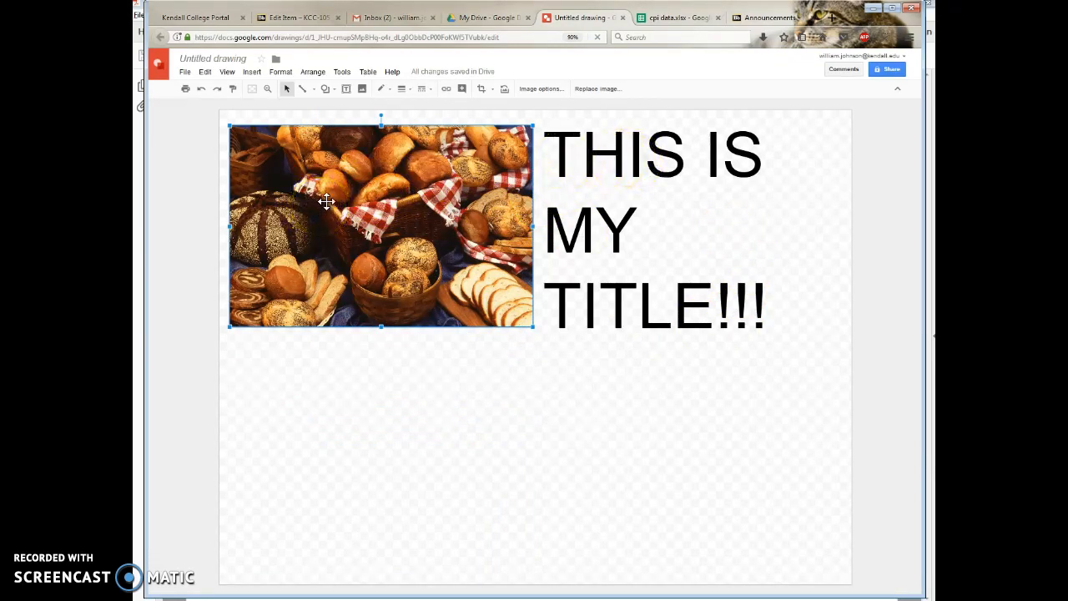
Step: Add a text box below the bread photo reading "Description… I picked this data becuase…."
click(346, 88)
mouse_move(233, 336)
mouse_down()
mouse_move(348, 424)
mouse_move(456, 435)
mouse_up()
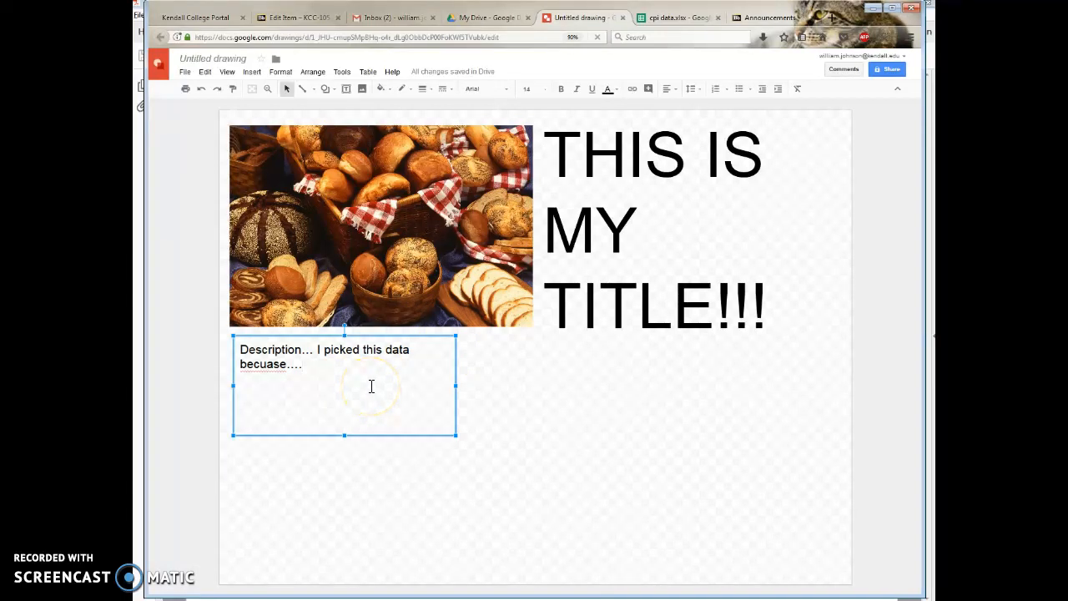
Step: Examine the chart in the sample PDF in Adobe Acrobat Reader and return to the drawing in Firefox
key(alt+Tab)
key(alt+Tab)
key(alt+shift+Tab)
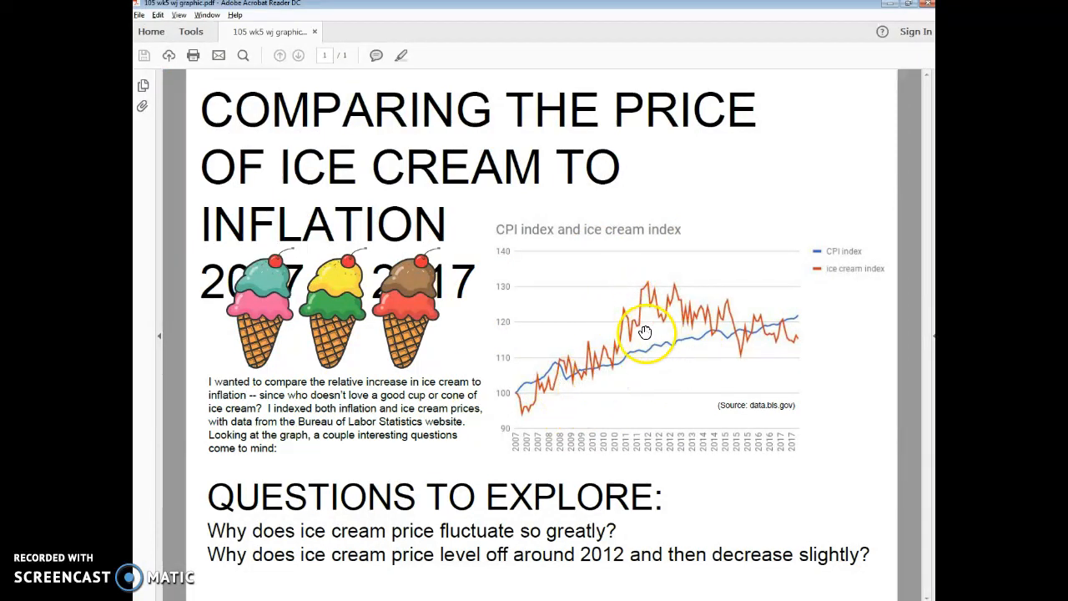
key(alt+Tab)
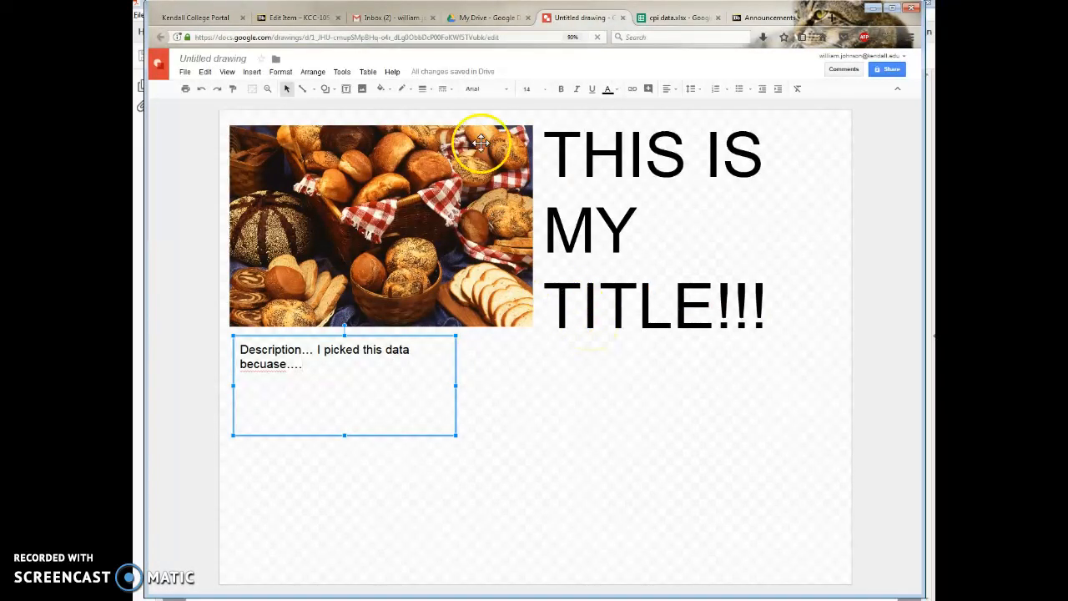
Step: In the cpi data.xlsx spreadsheet, download the CPI index and ice cream index chart as a PNG image file
click(663, 18)
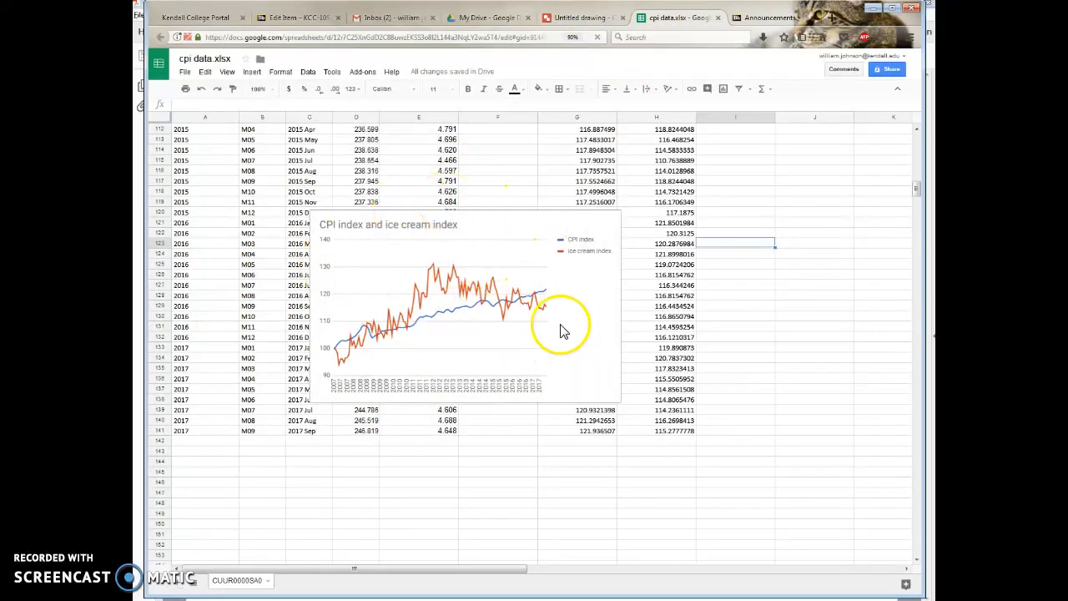
click(614, 225)
click(615, 225)
click(644, 262)
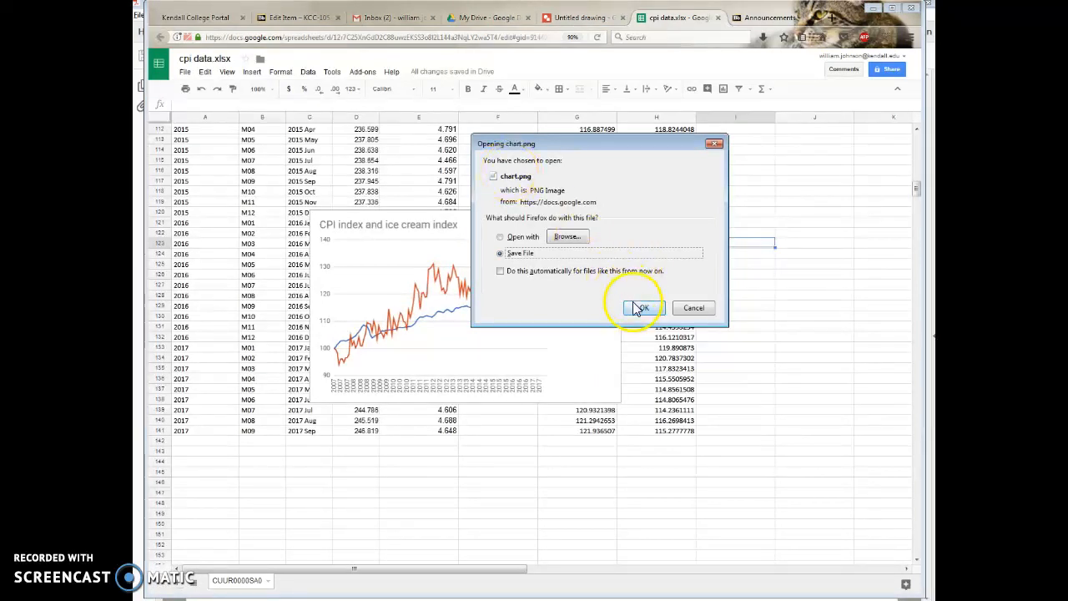
click(644, 307)
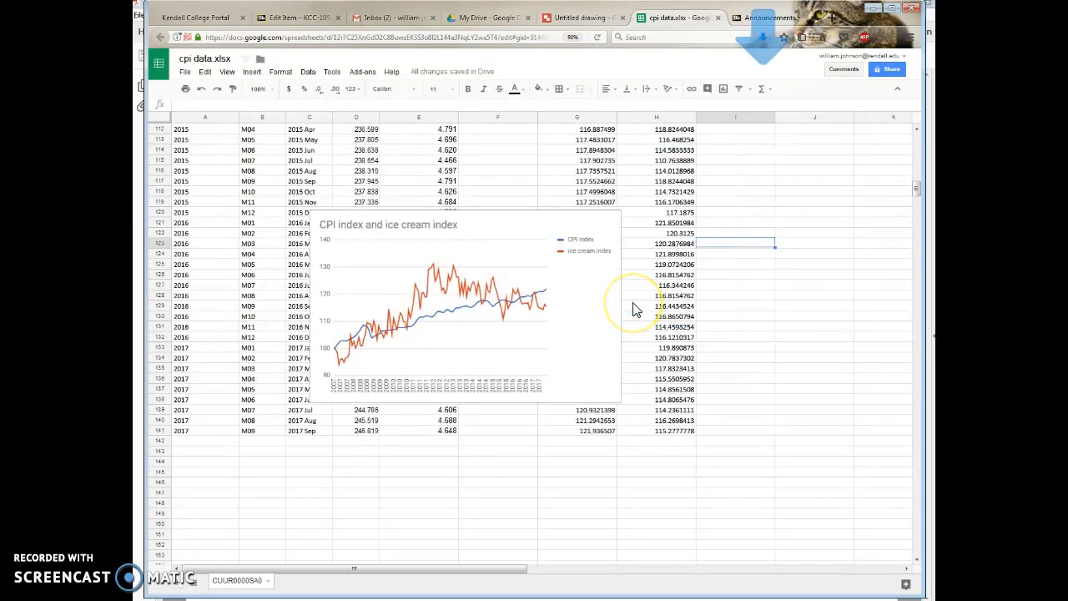
Step: Upload the chart PNG file from the Desktop into the drawing and position it below the title
click(576, 17)
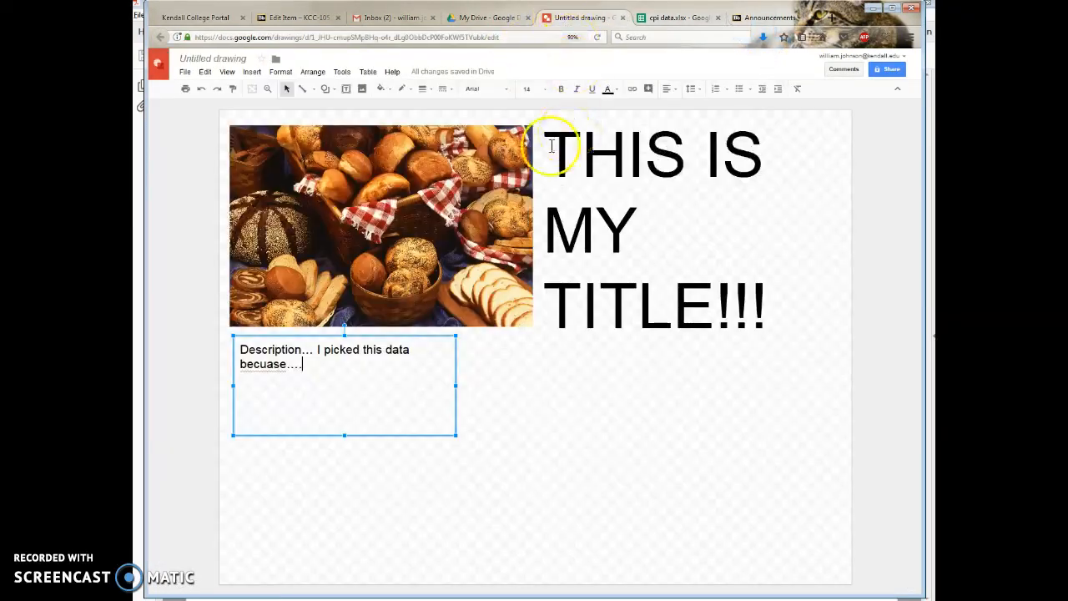
click(361, 89)
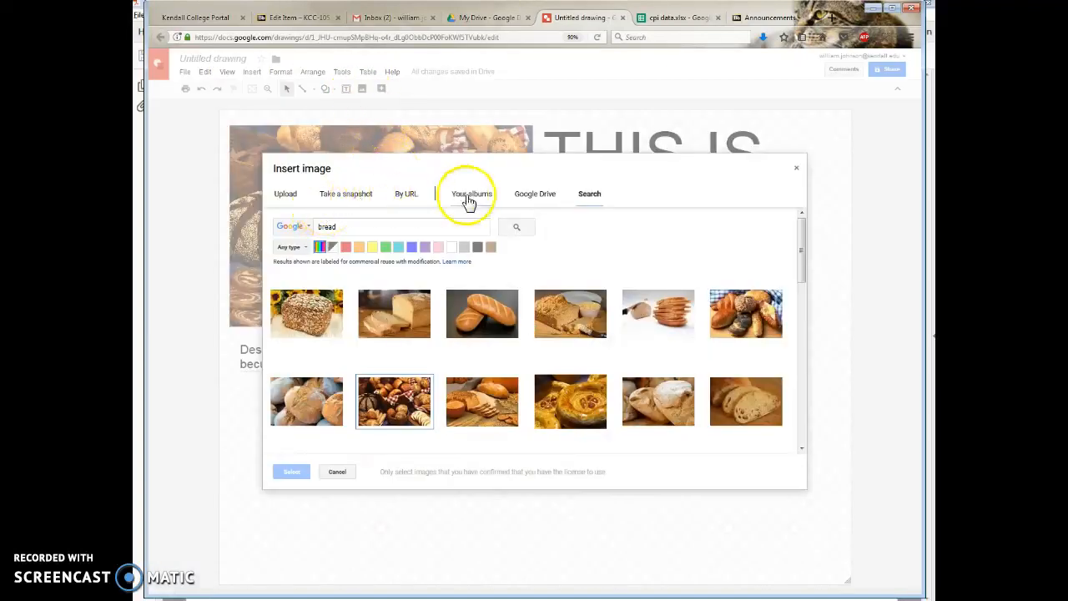
click(285, 195)
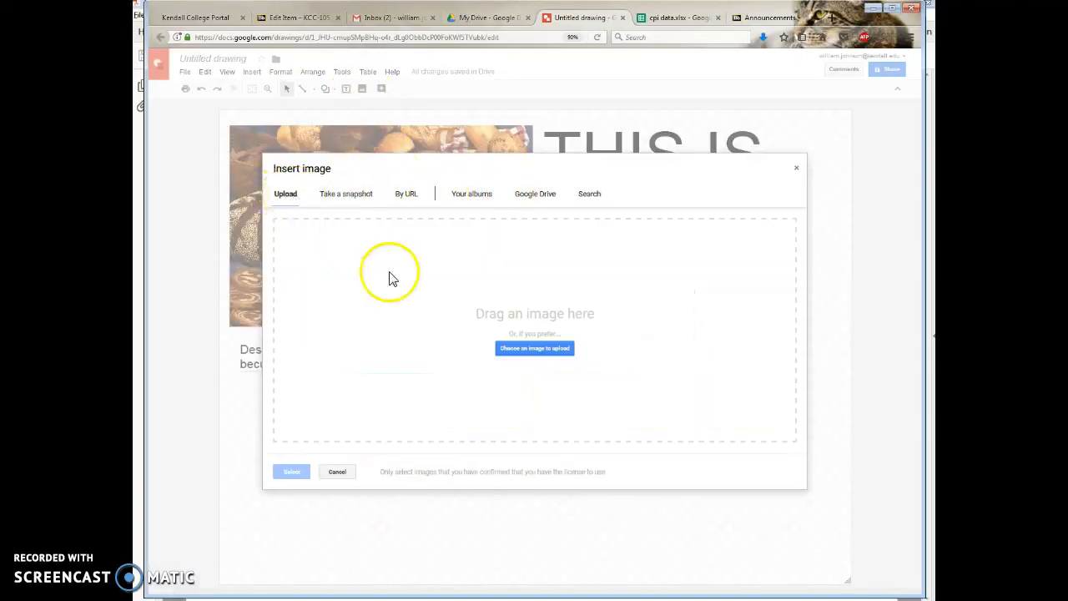
click(534, 349)
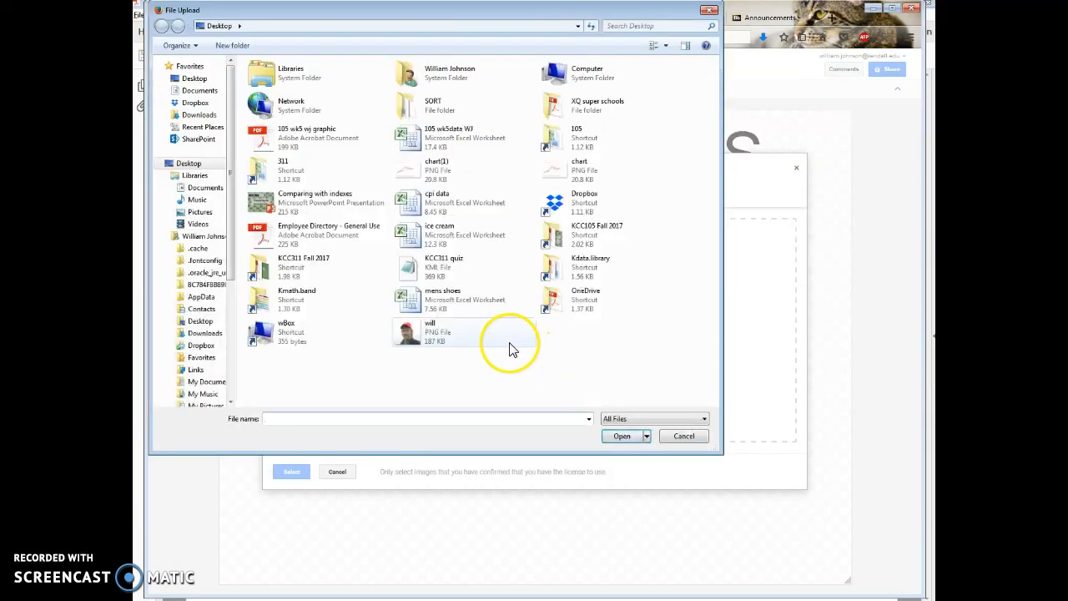
click(547, 169)
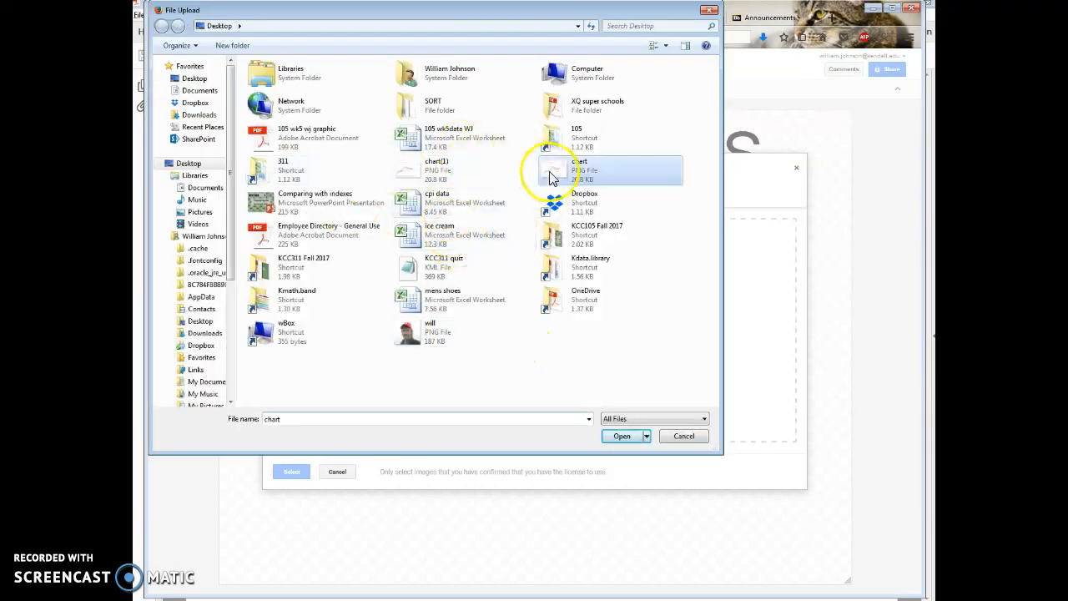
click(622, 436)
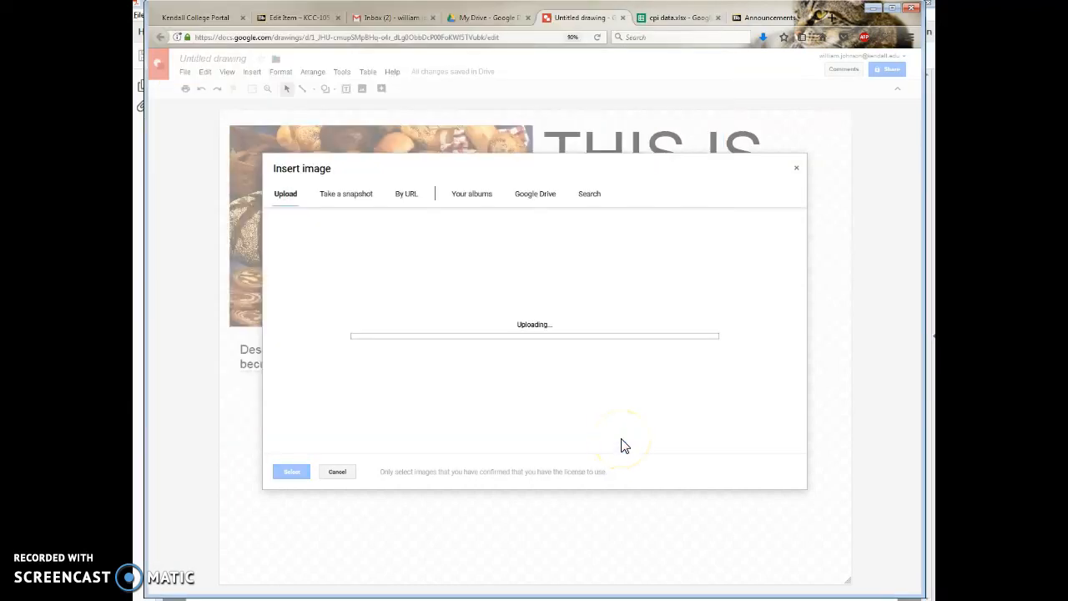
drag(585, 429, 631, 405)
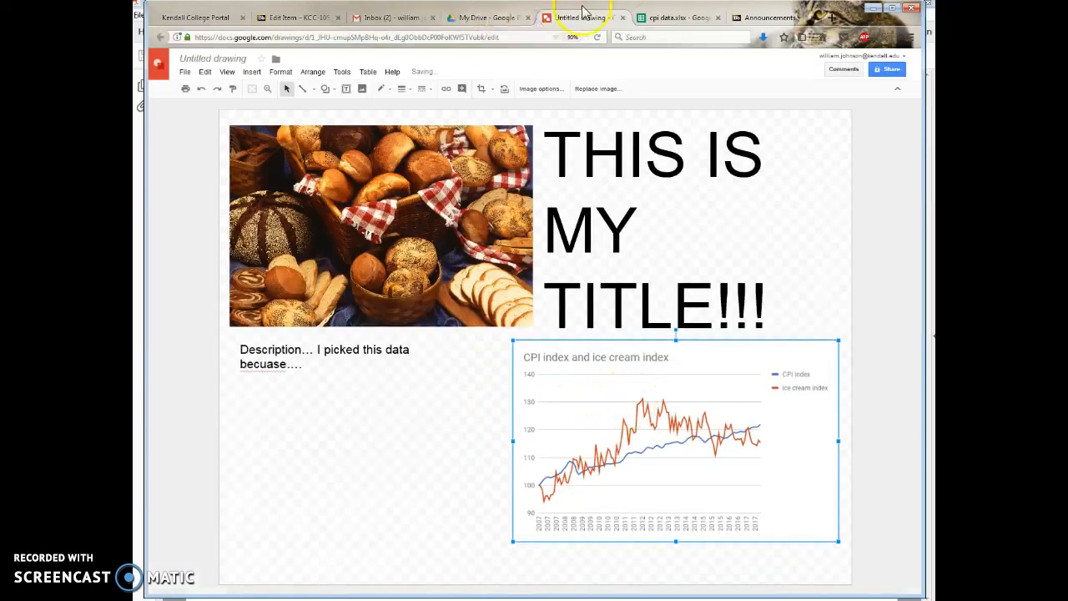
Step: Review the source chart in the cpi data.xlsx spreadsheet and return to the drawing
click(674, 18)
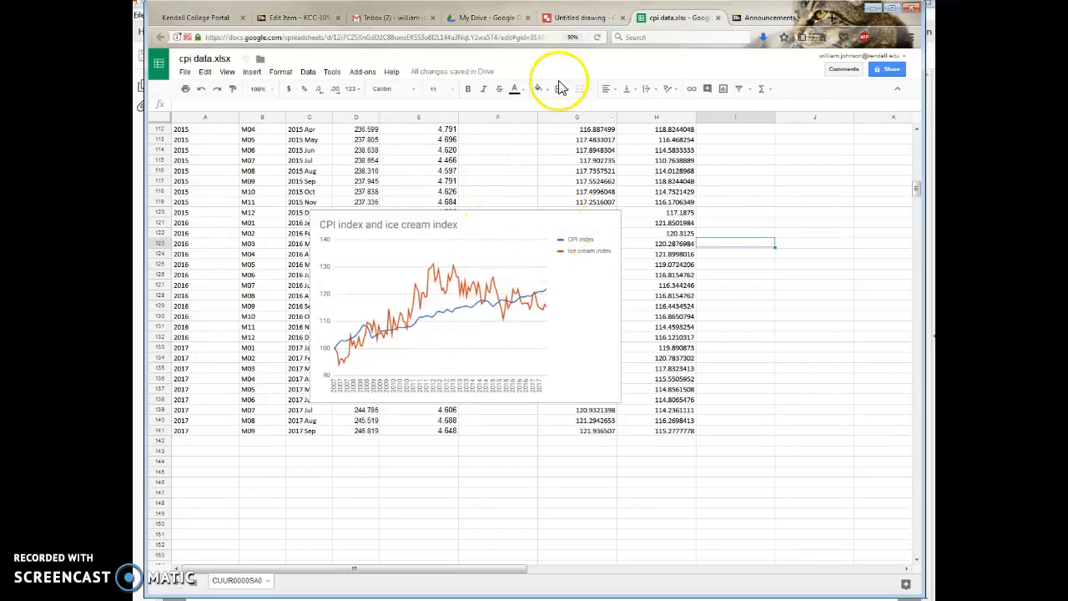
click(585, 17)
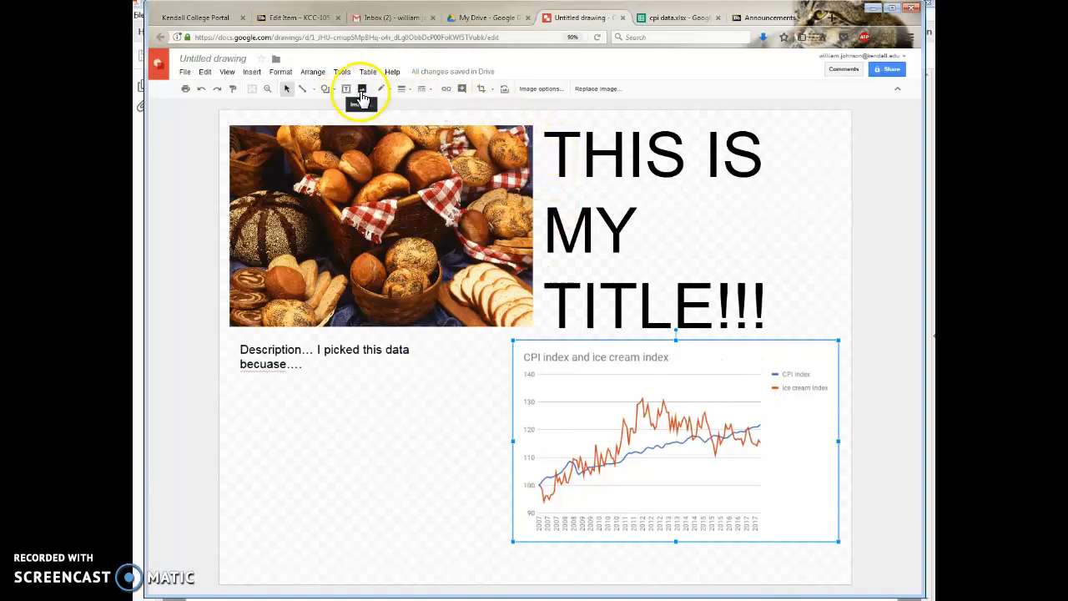
Step: Rearrange the page with the chart at the lower left, the title at the upper left and the bread photo at the upper right
drag(635, 401, 354, 446)
drag(379, 253, 700, 466)
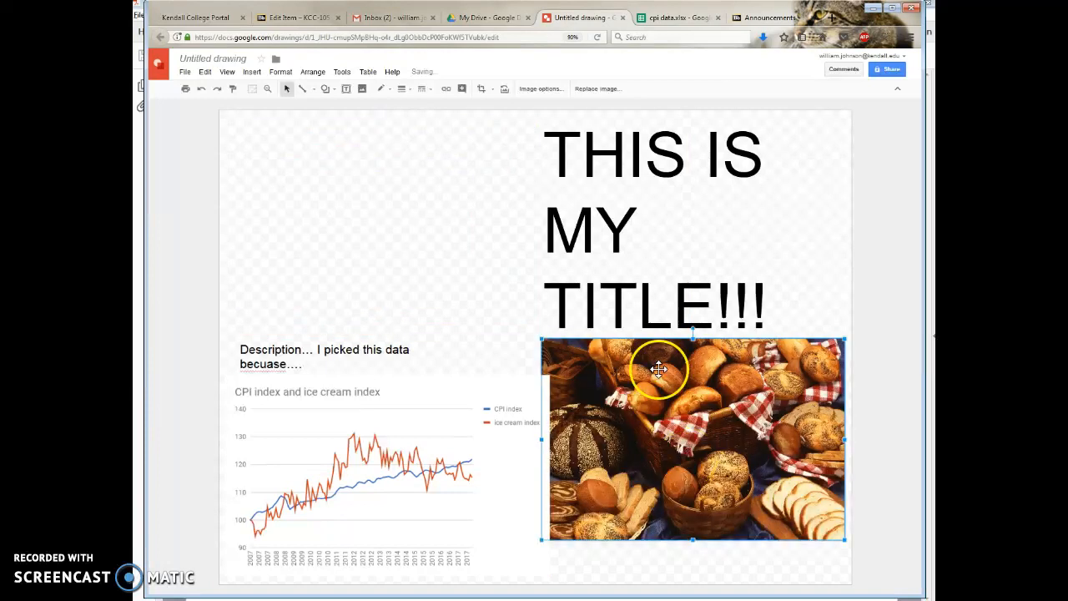
drag(639, 296, 324, 316)
drag(589, 239, 552, 241)
drag(540, 188, 235, 192)
drag(667, 384, 664, 184)
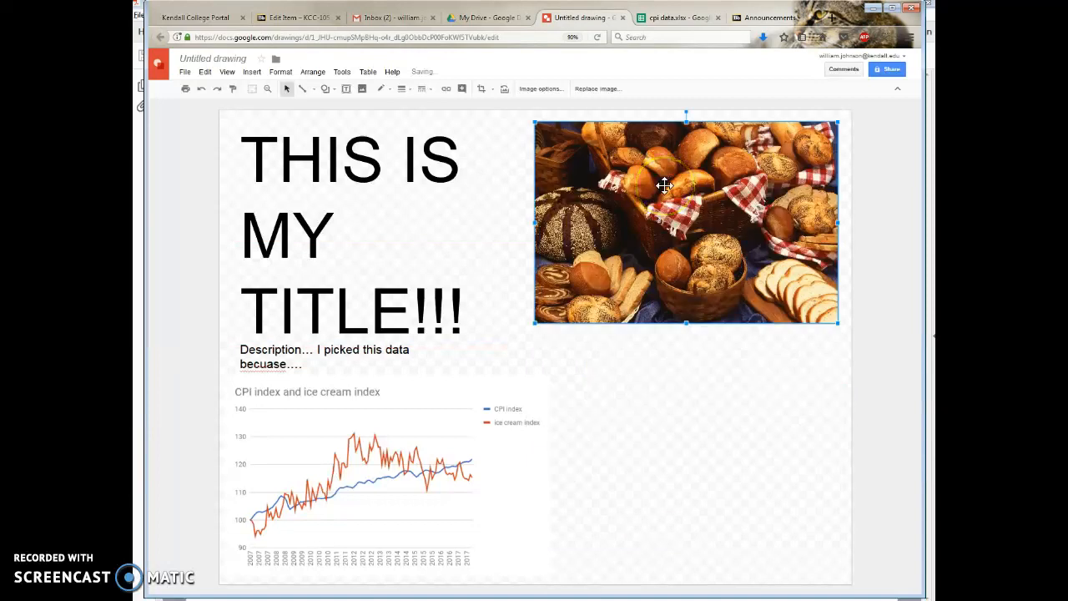
Step: Move the description text box to the right side of the page, below the bread photo
drag(255, 334, 653, 342)
click(269, 164)
click(672, 367)
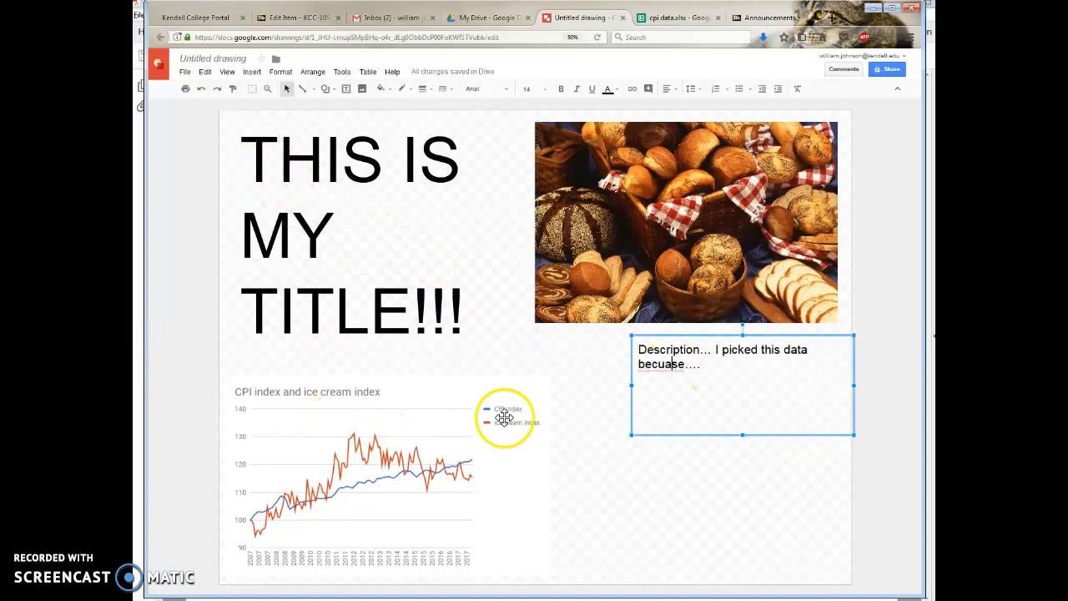
Step: Add a text box in the page's lower right reading "QUESTIONS:", "I wonder why…." and "How come…." on separate lines
click(504, 415)
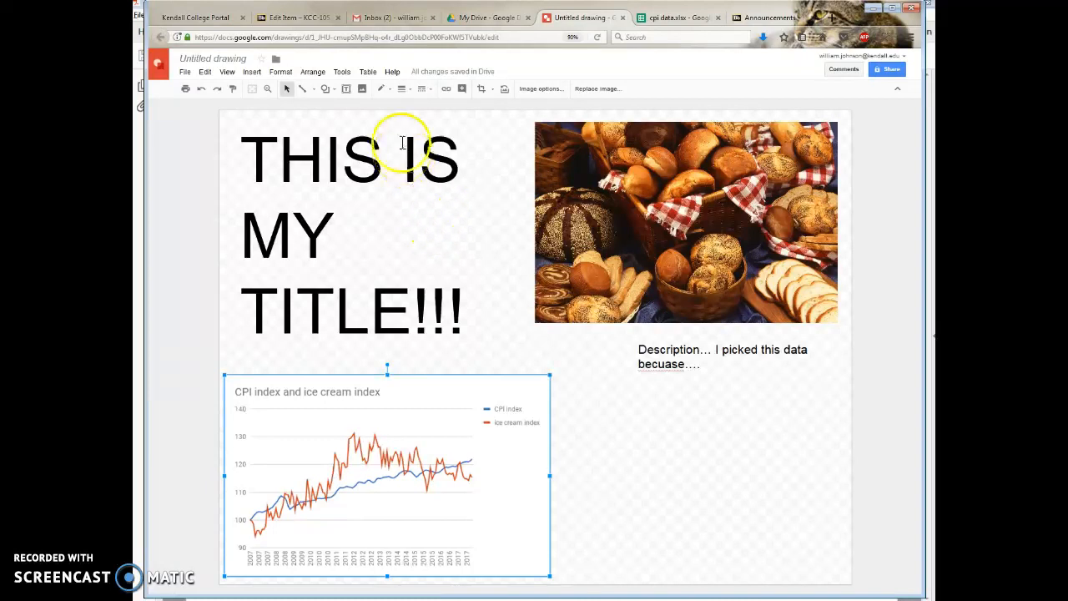
click(346, 89)
drag(568, 413, 844, 582)
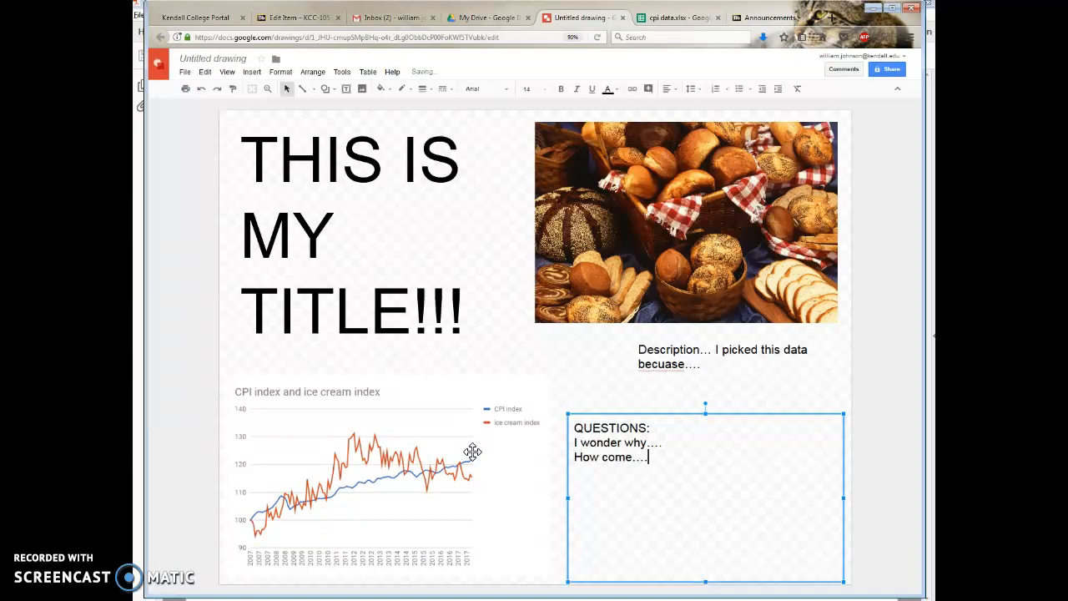
Step: Review the finished layout by going over the title, description, CPI and ice cream index chart, and questions text box
drag(656, 465, 576, 427)
click(232, 205)
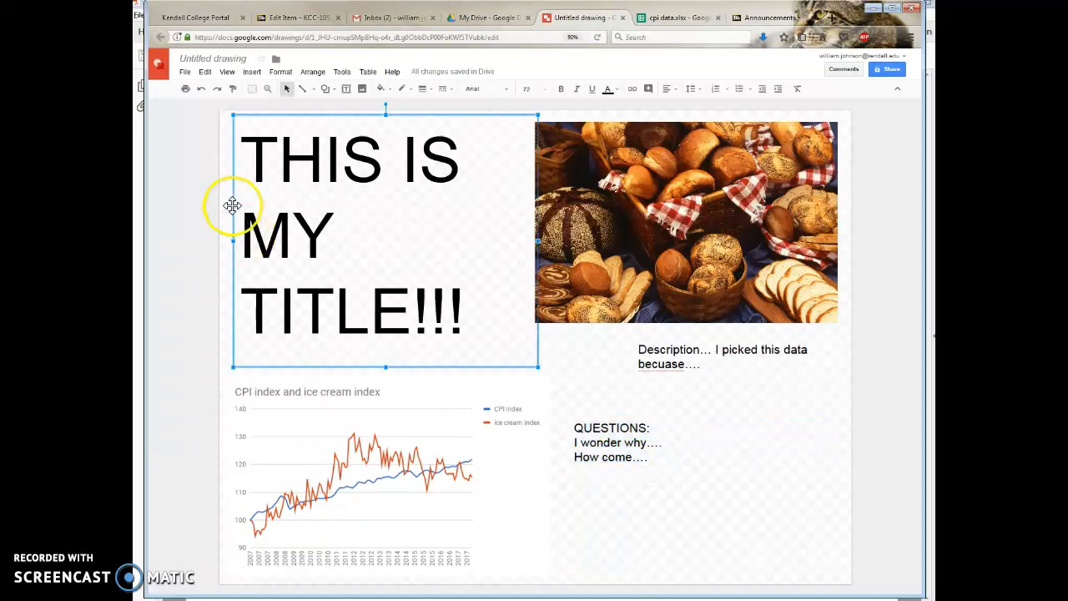
click(657, 353)
click(453, 429)
click(703, 346)
click(643, 467)
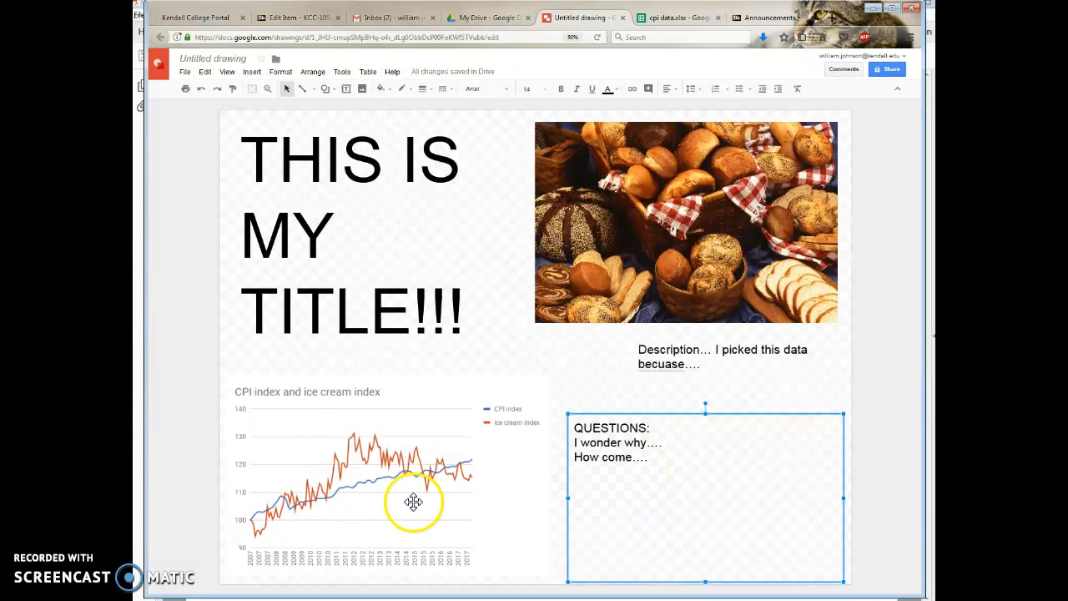
click(413, 503)
click(651, 479)
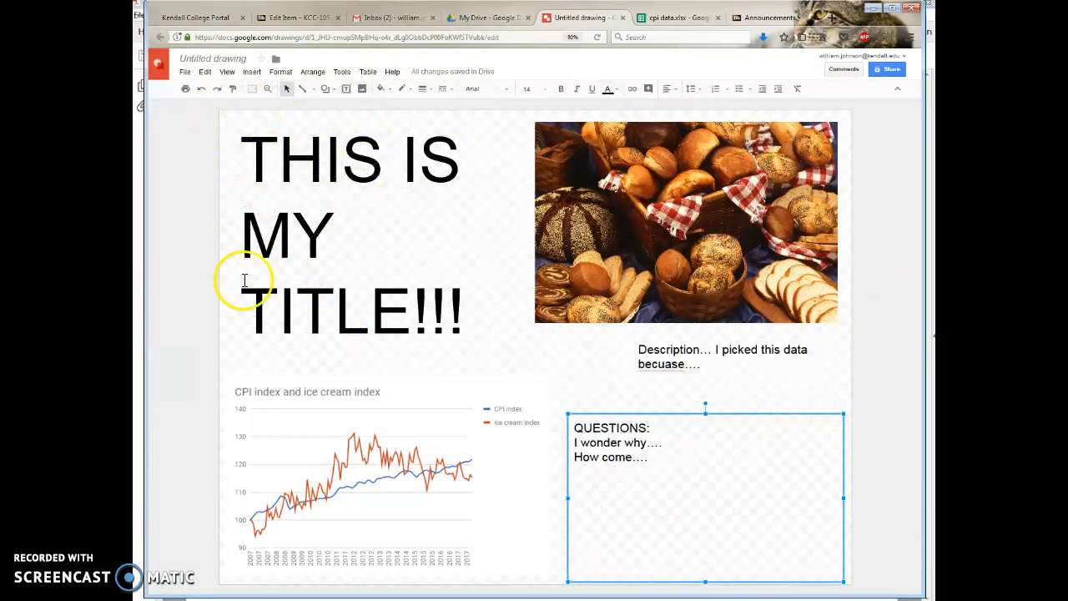
Step: Look over the drawing's available download formats, and check the source chart in the cpi data.xlsx spreadsheet before returning to the drawing
click(185, 73)
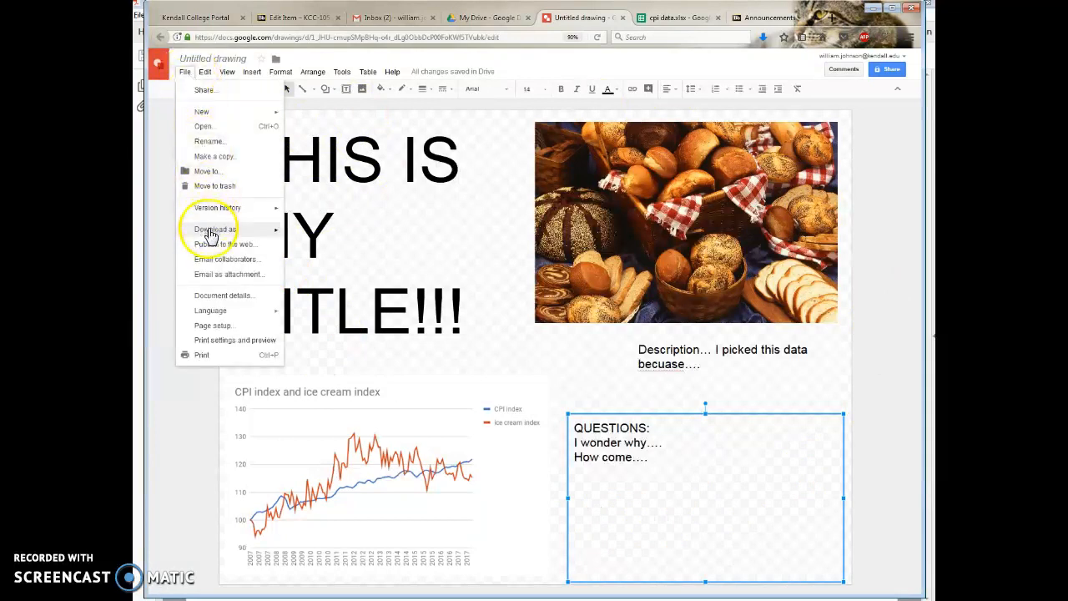
mouse_move(205, 229)
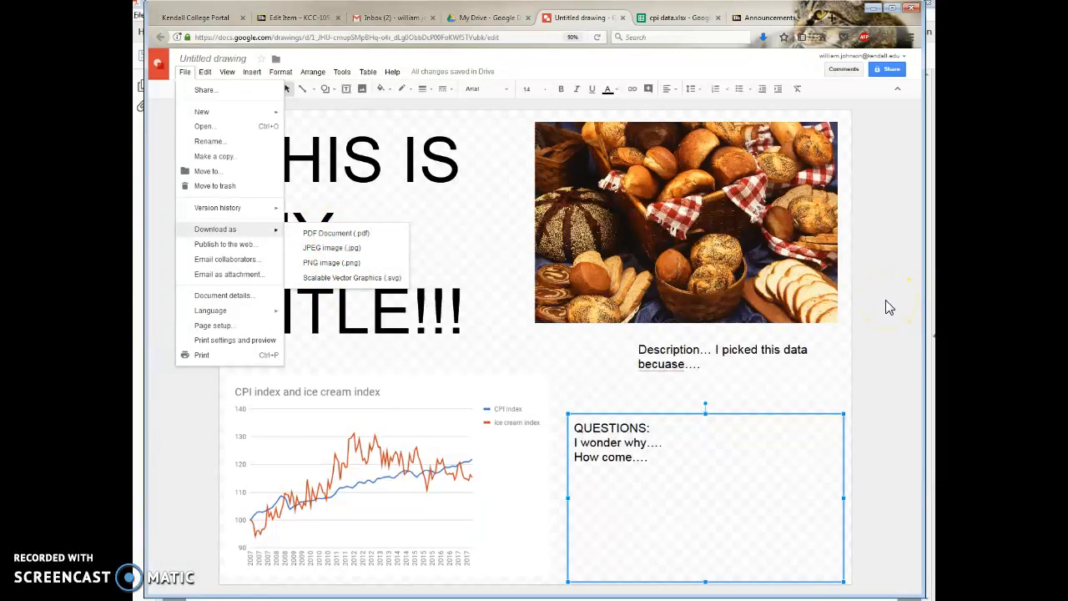
click(676, 16)
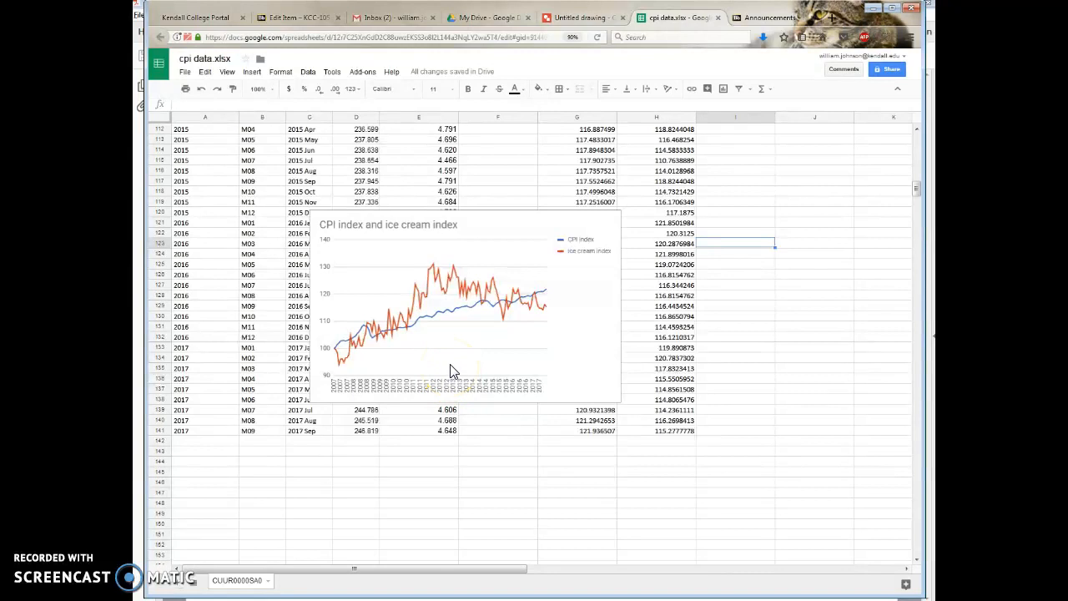
click(575, 17)
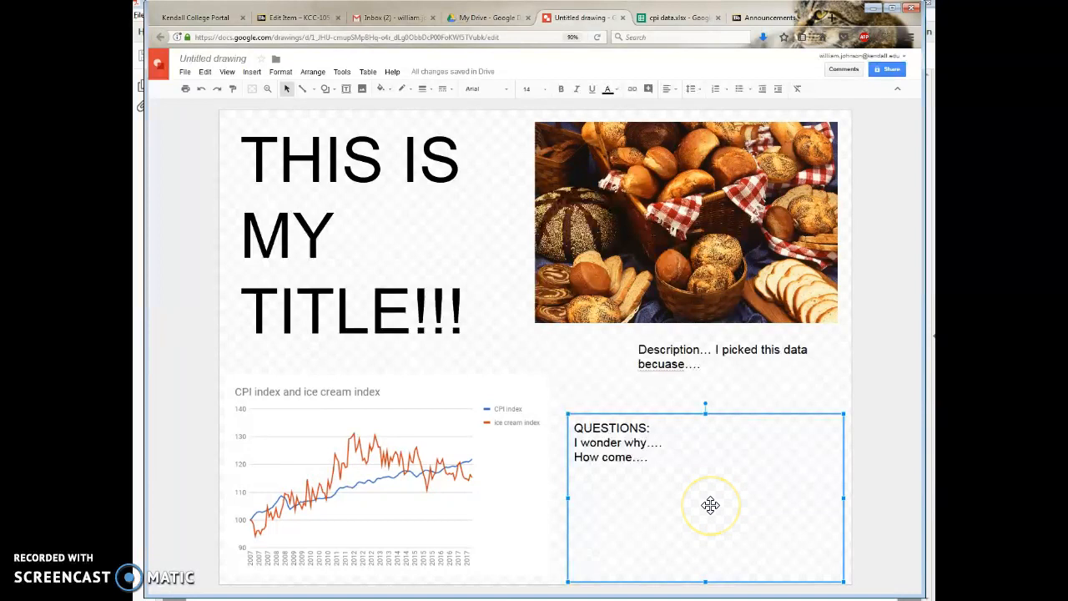
Step: Download the finished drawing as a JPEG image (.jpg)
click(185, 72)
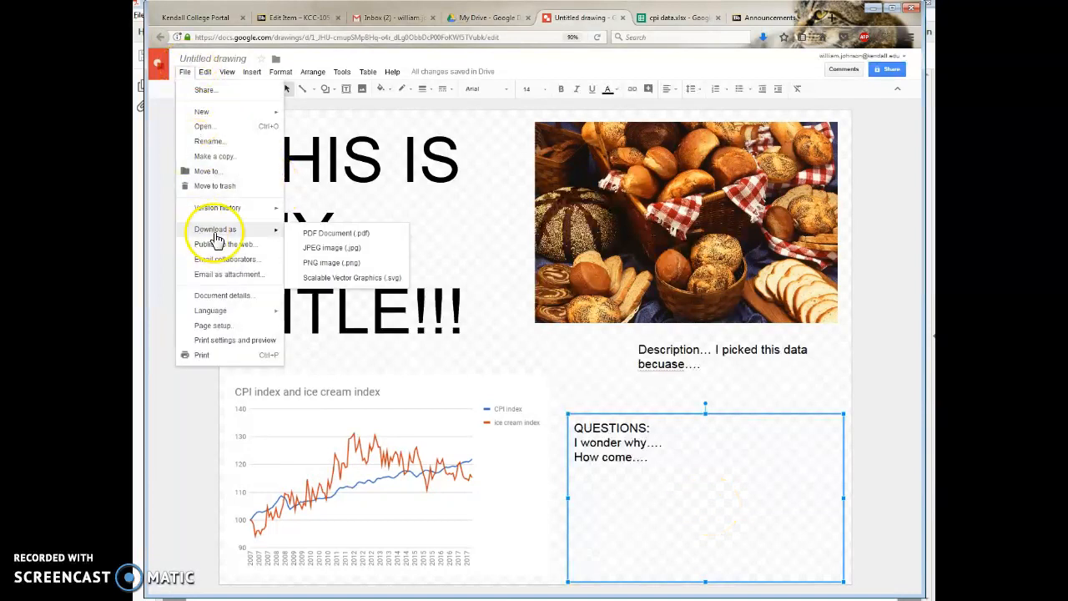
click(371, 250)
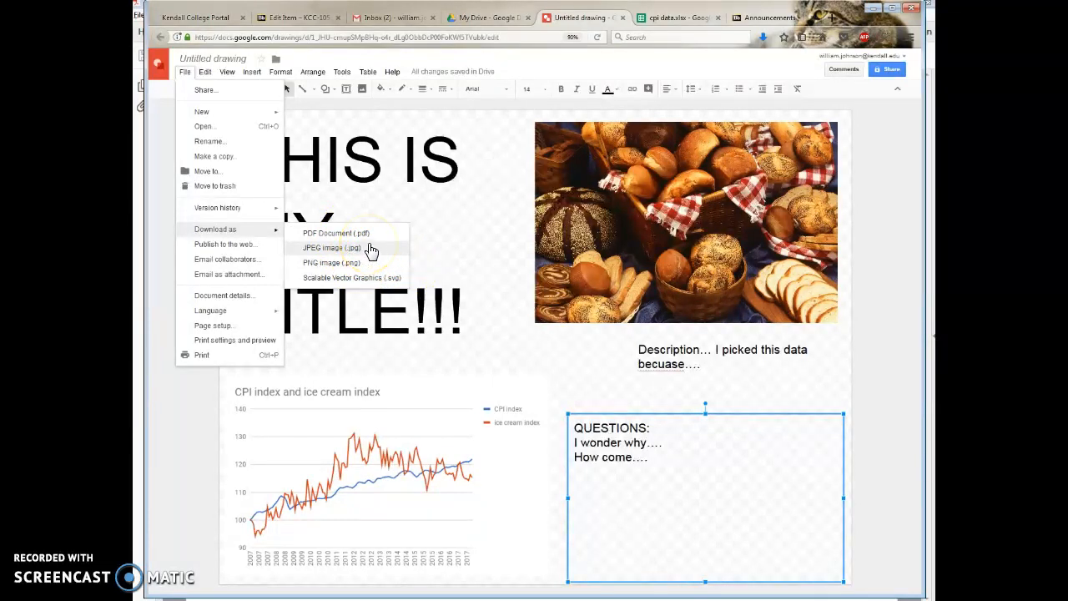